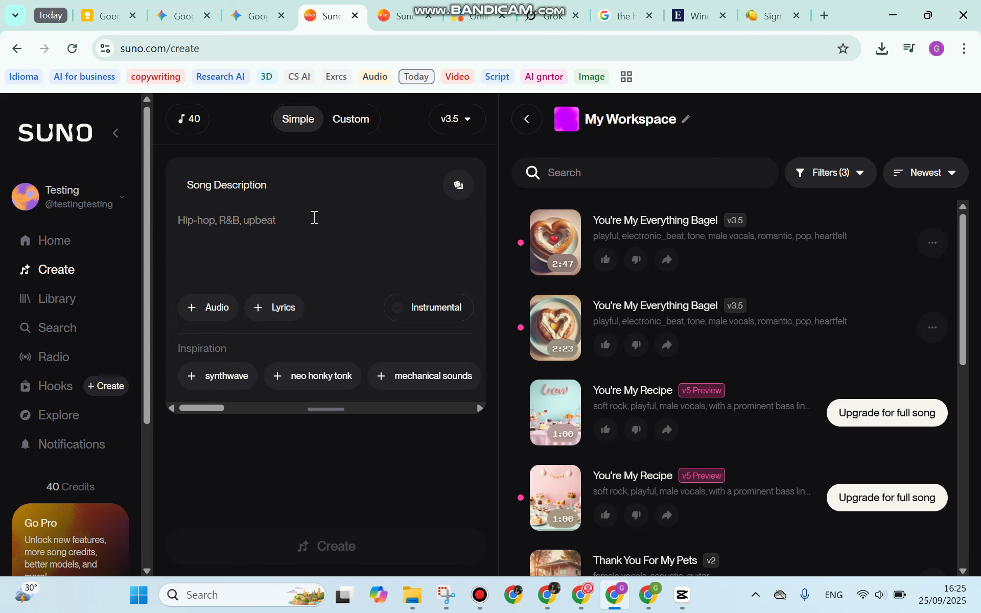
# - Switch to the other Suno create page and read through the love song description with its food comparisons
pyautogui.click(401, 16)
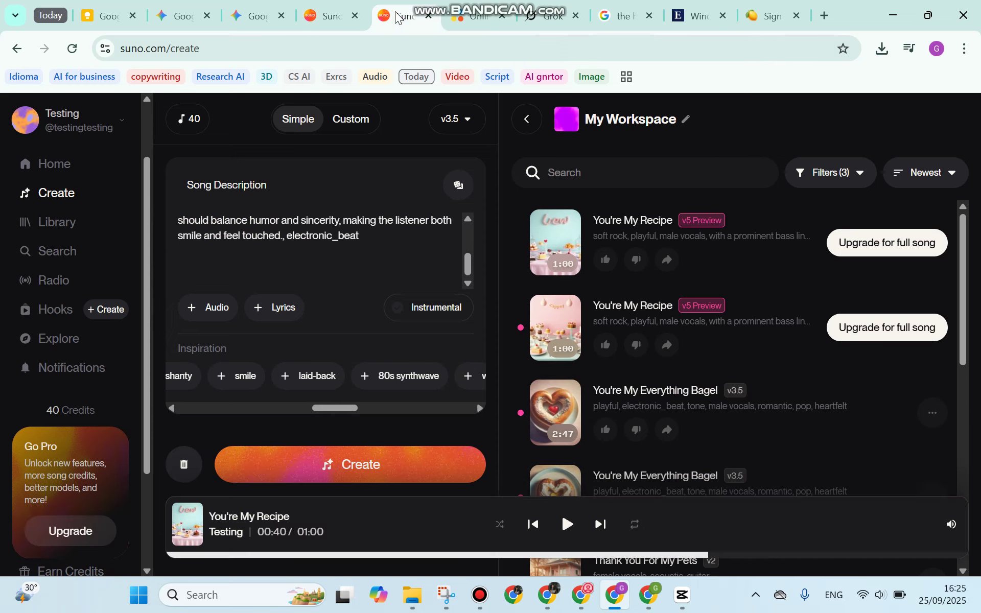
pyautogui.scroll(3, 278, 242)
pyautogui.scroll(1, 277, 243)
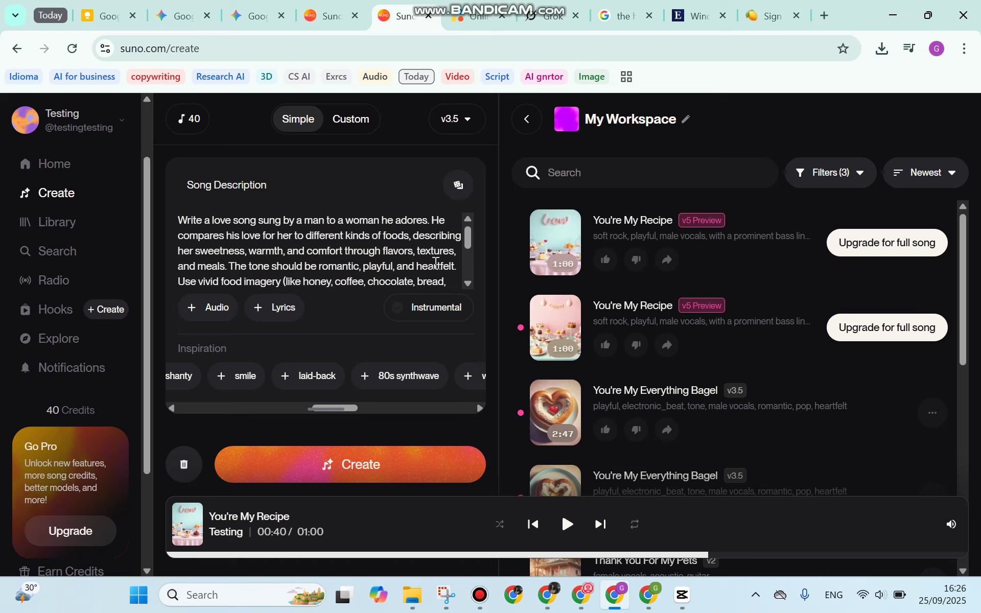
pyautogui.scroll(-3, 423, 261)
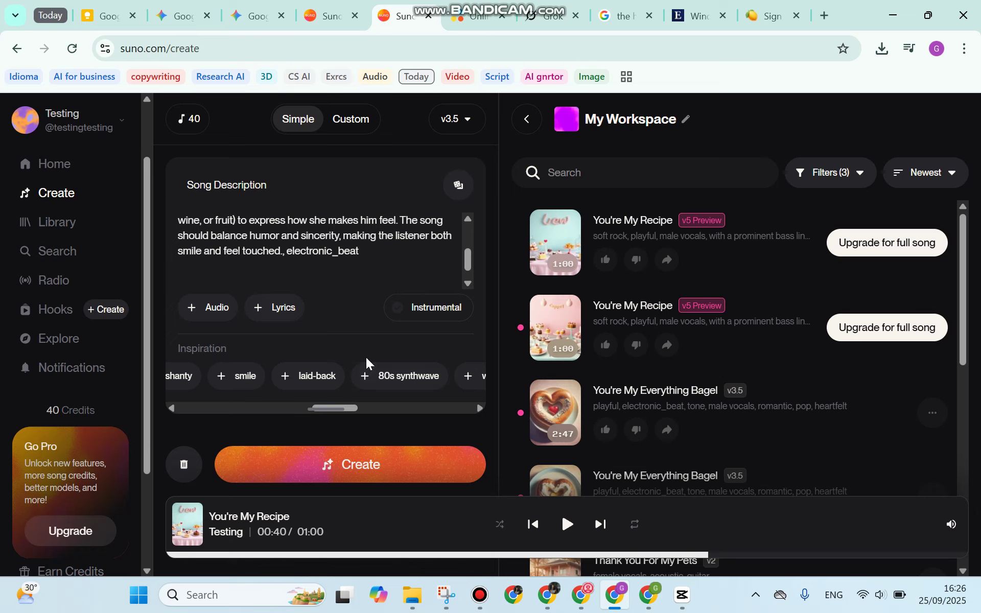
pyautogui.click(468, 219)
pyautogui.click(468, 219)
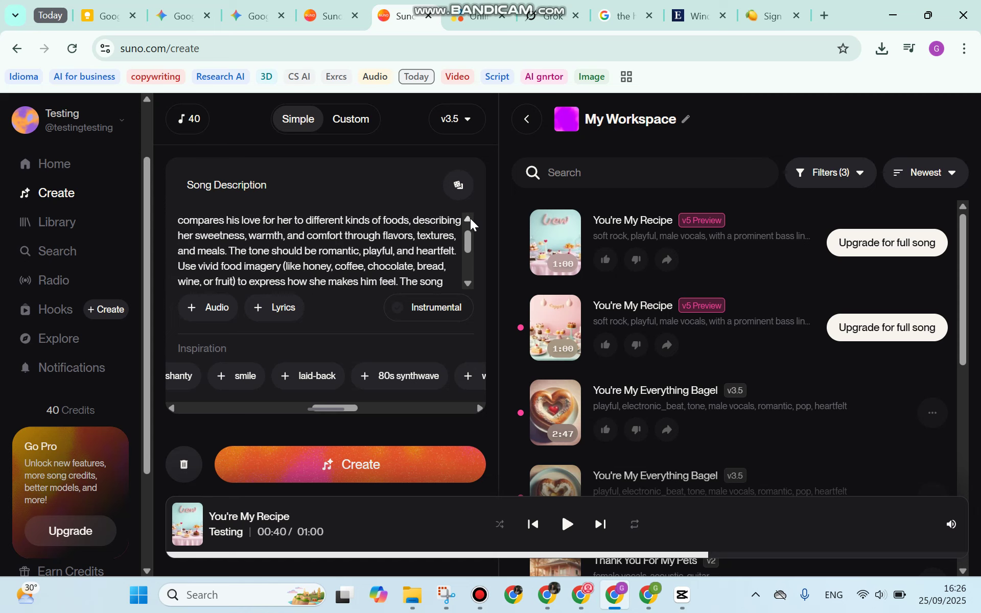
pyautogui.scroll(-3, 364, 255)
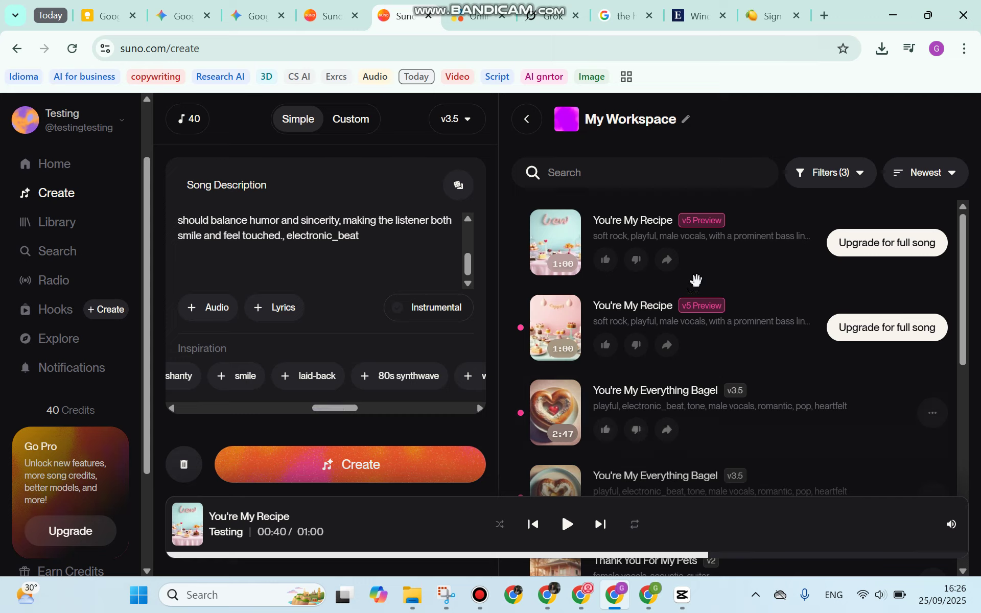
pyautogui.scroll(3, 104, 341)
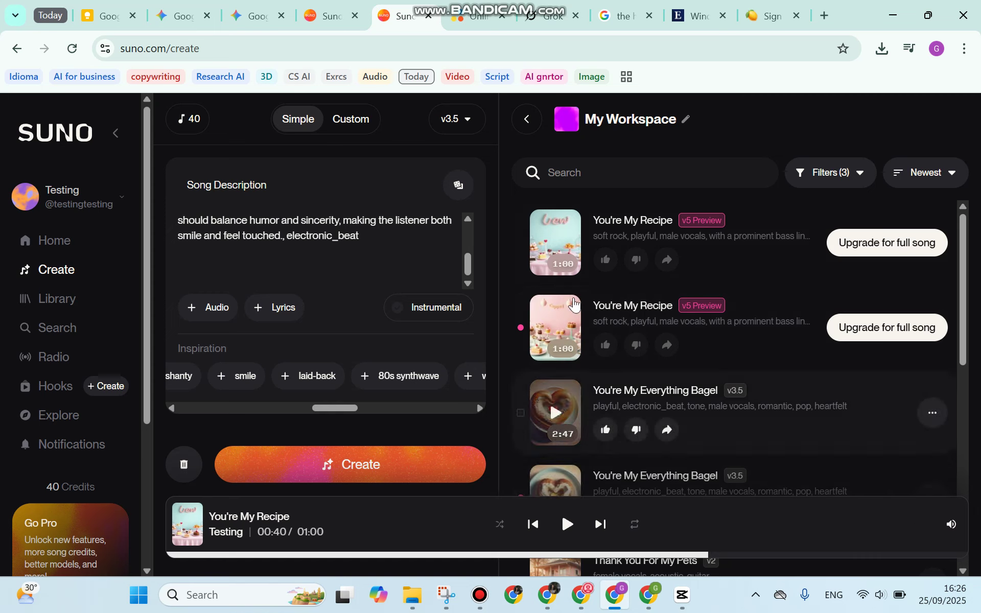
# - Open the options, including Download, for the first "You're My Recipe" song in the workspace
pyautogui.rightClick(559, 225)
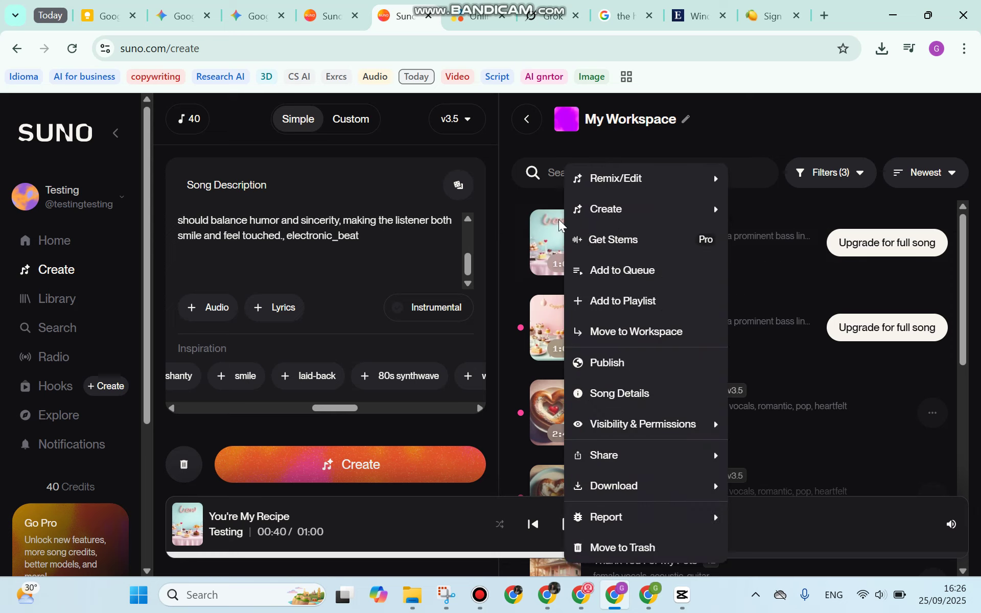
pyautogui.moveTo(691, 485)
pyautogui.scroll(5, 343, 239)
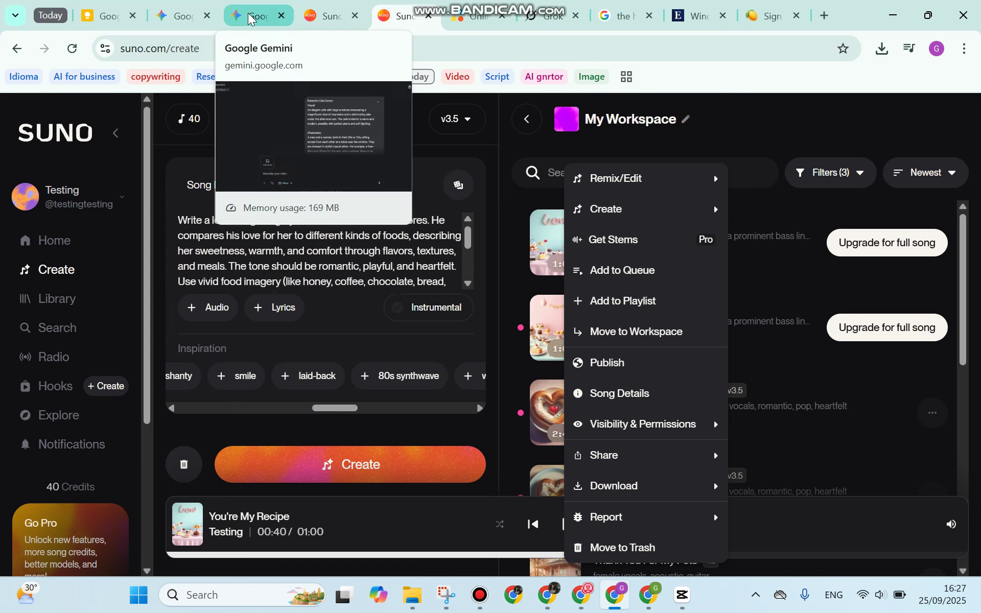
# - Switch to the new Gemini chat and turn on the Create videos with Veo tool
pyautogui.click(182, 17)
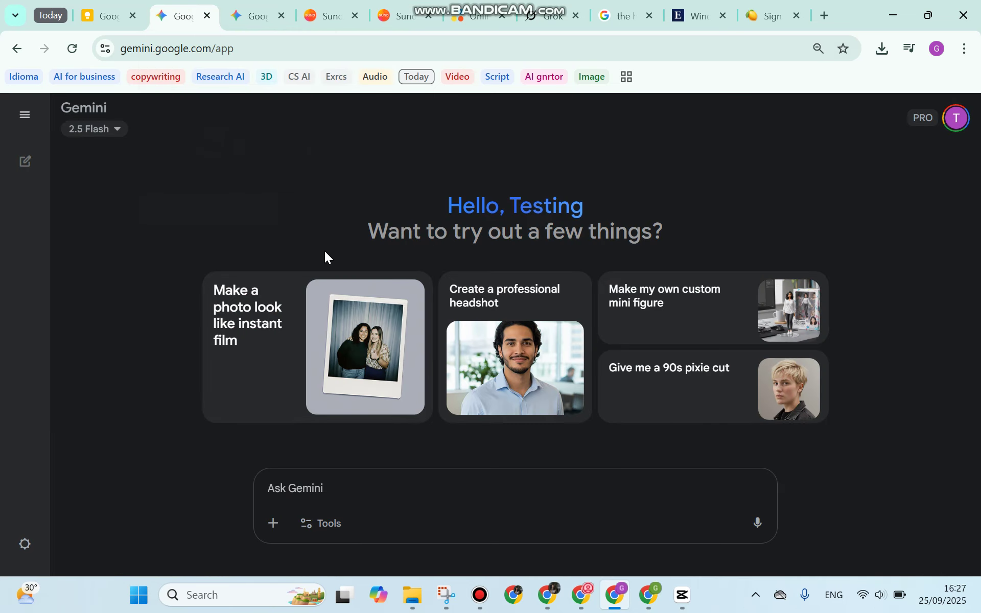
pyautogui.click(339, 489)
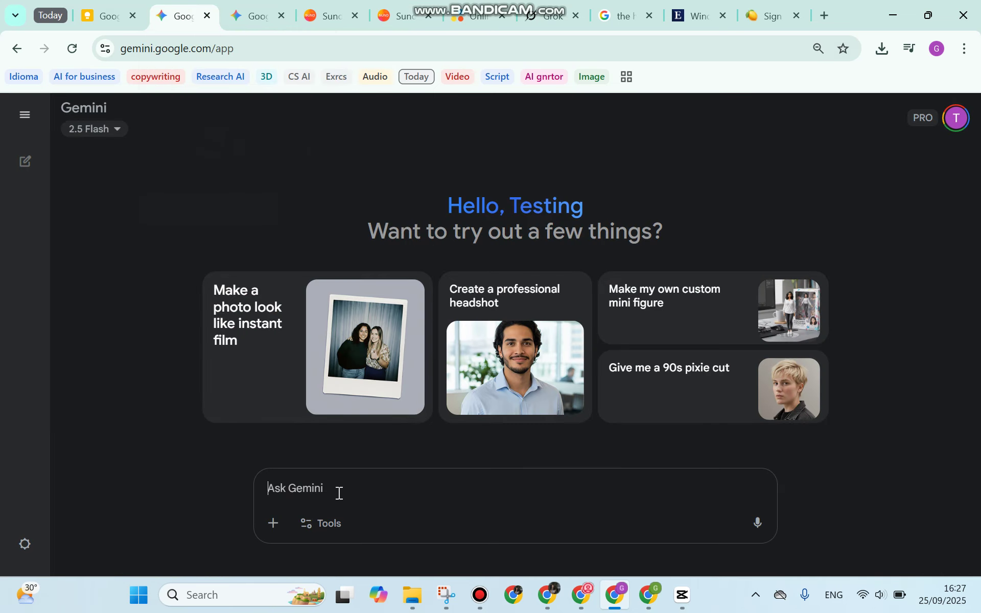
pyautogui.click(321, 526)
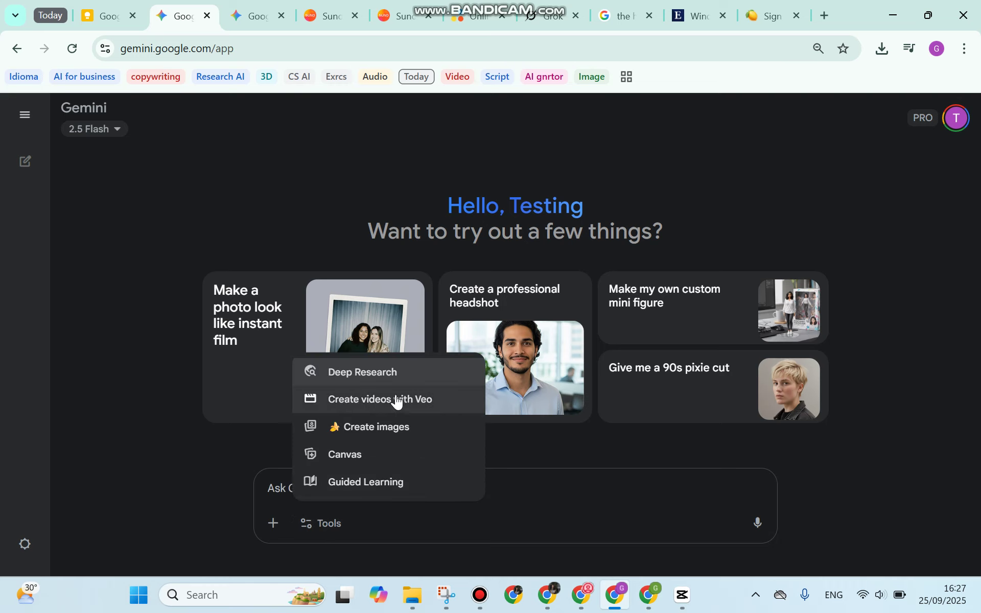
pyautogui.click(380, 399)
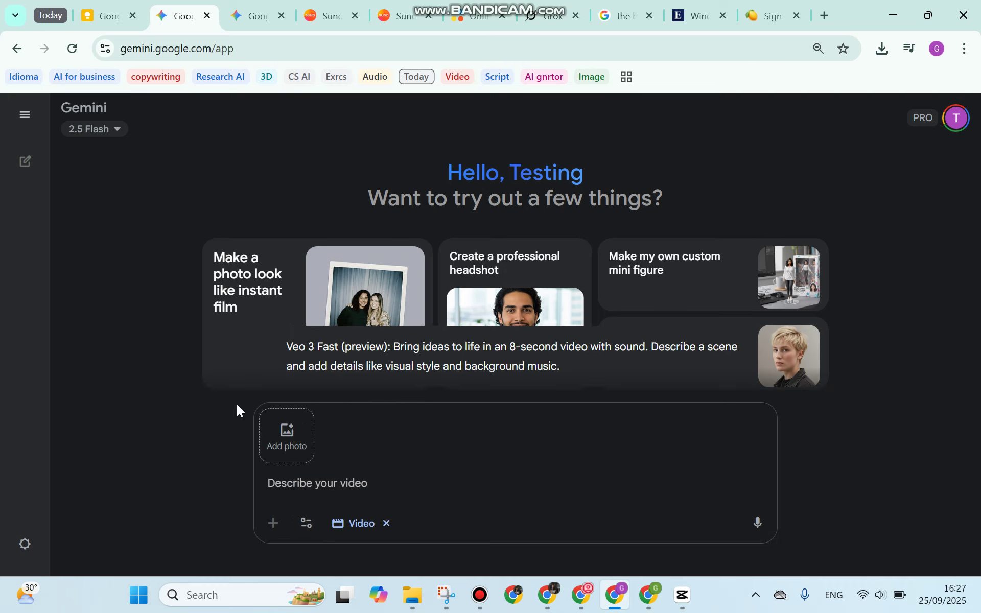
# - Open the existing Gemini chat and review the Romantic Cafe Scene prompt down to its generated video
pyautogui.click(253, 17)
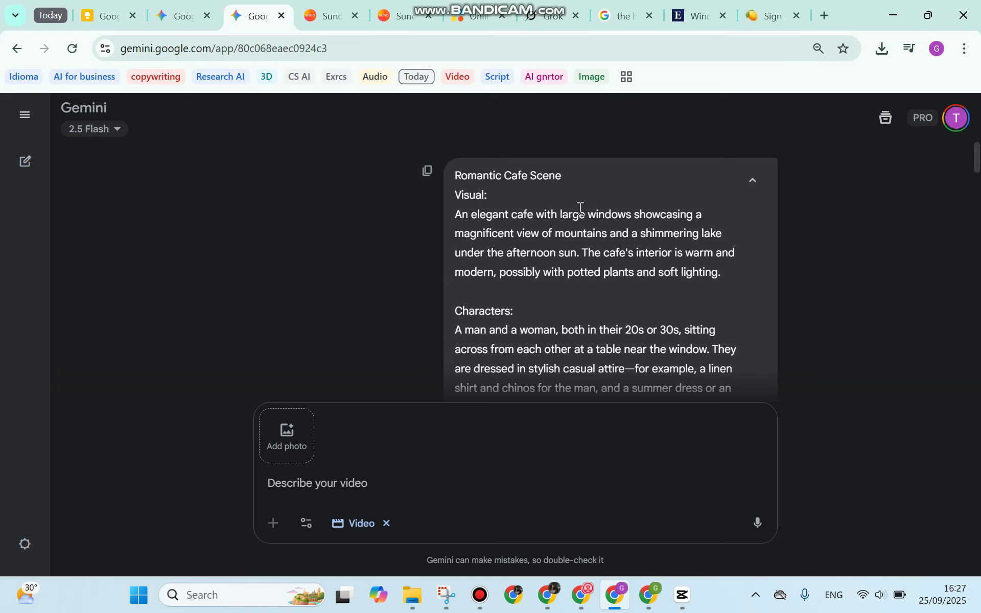
pyautogui.scroll(-1, 580, 197)
pyautogui.scroll(1, 582, 196)
pyautogui.scroll(-1, 511, 261)
pyautogui.scroll(-2, 511, 261)
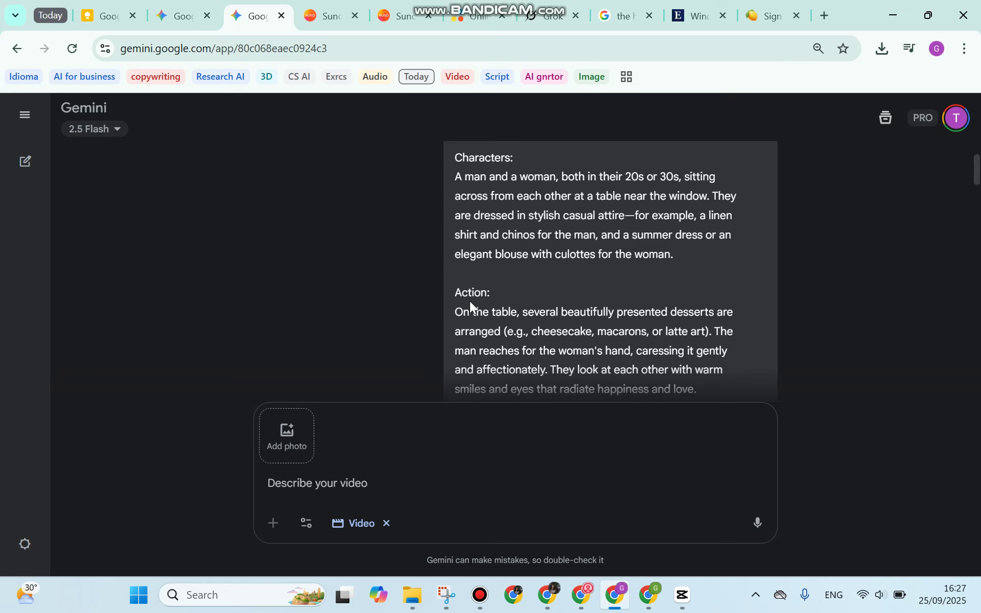
pyautogui.scroll(-3, 523, 285)
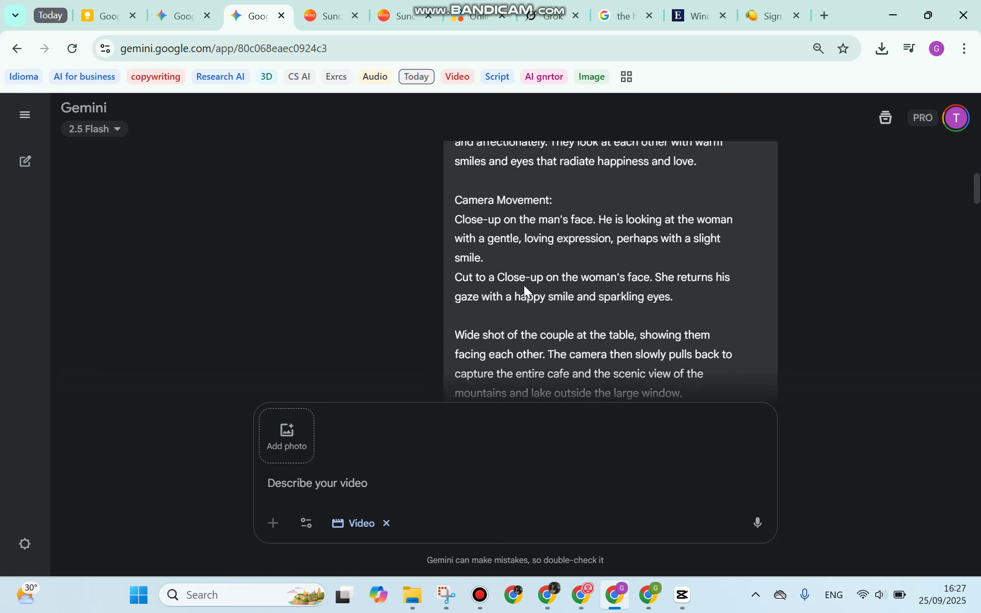
pyautogui.scroll(-2, 523, 285)
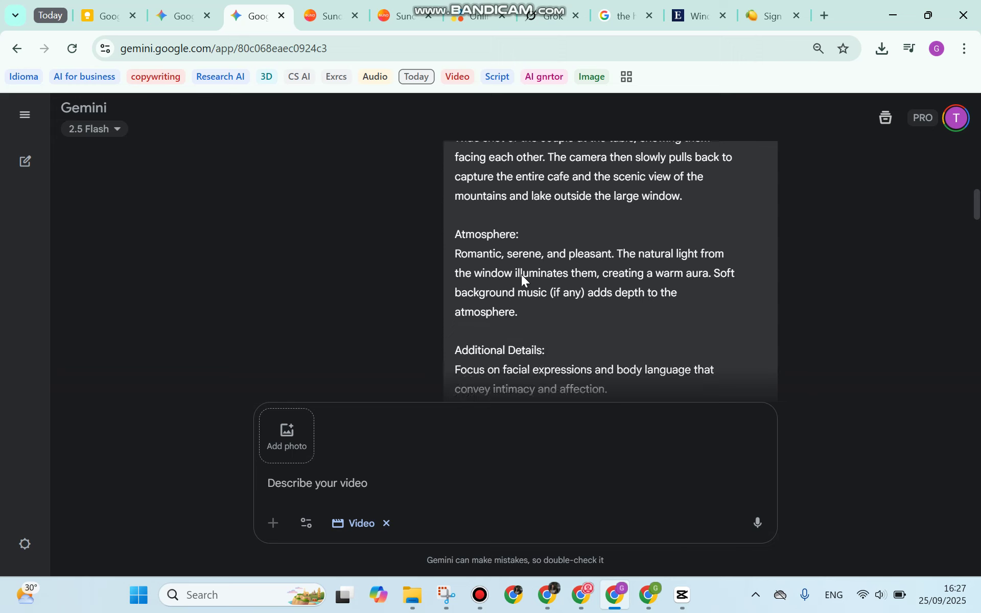
pyautogui.scroll(-1, 535, 325)
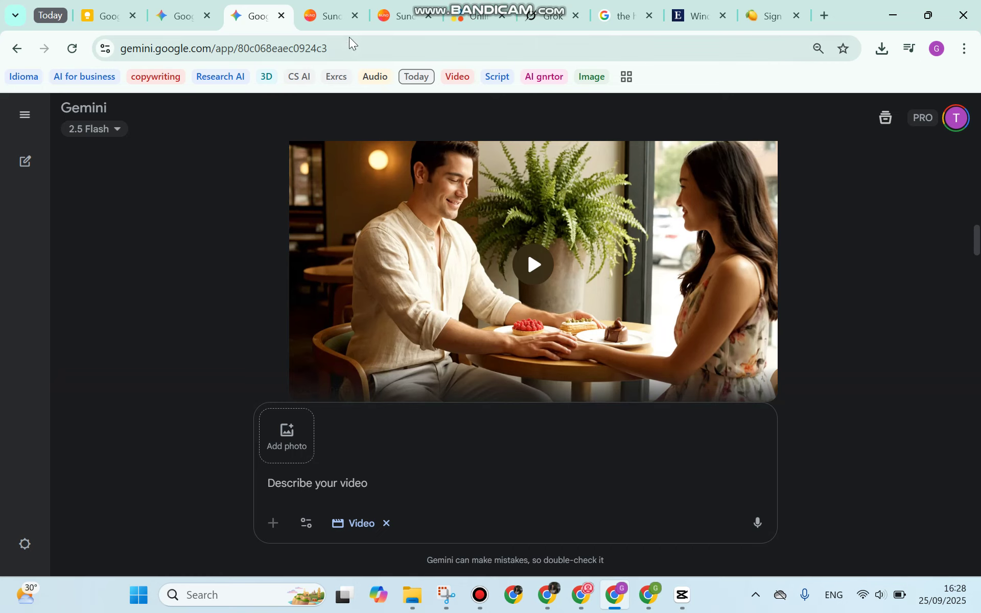
# - Switch to the mp3cut.net audio cutter and move the trim start of "You're My Recipe" to 00:06.8 for a 16-second selection
pyautogui.click(461, 18)
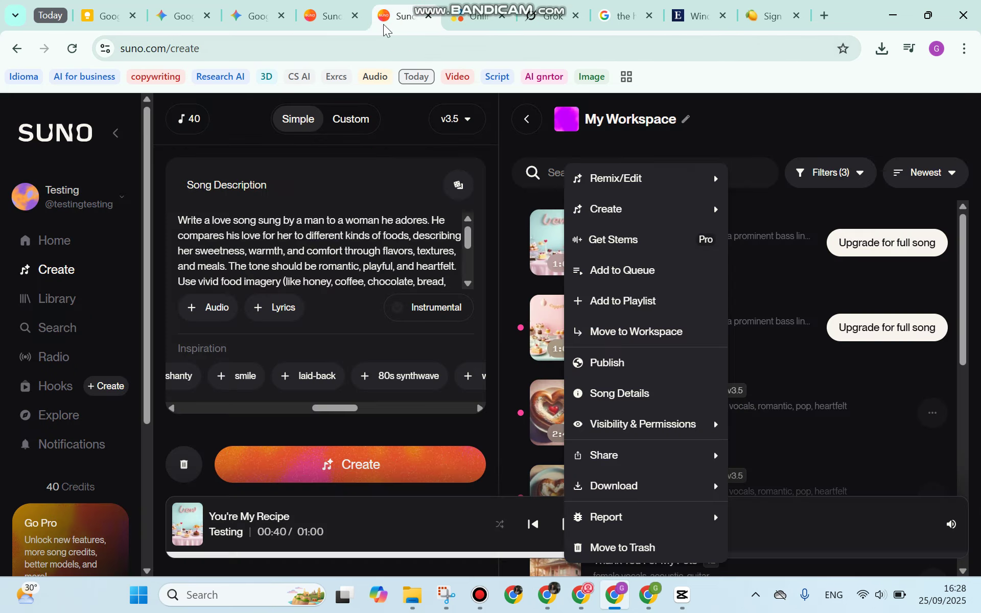
pyautogui.click(399, 16)
pyautogui.click(475, 16)
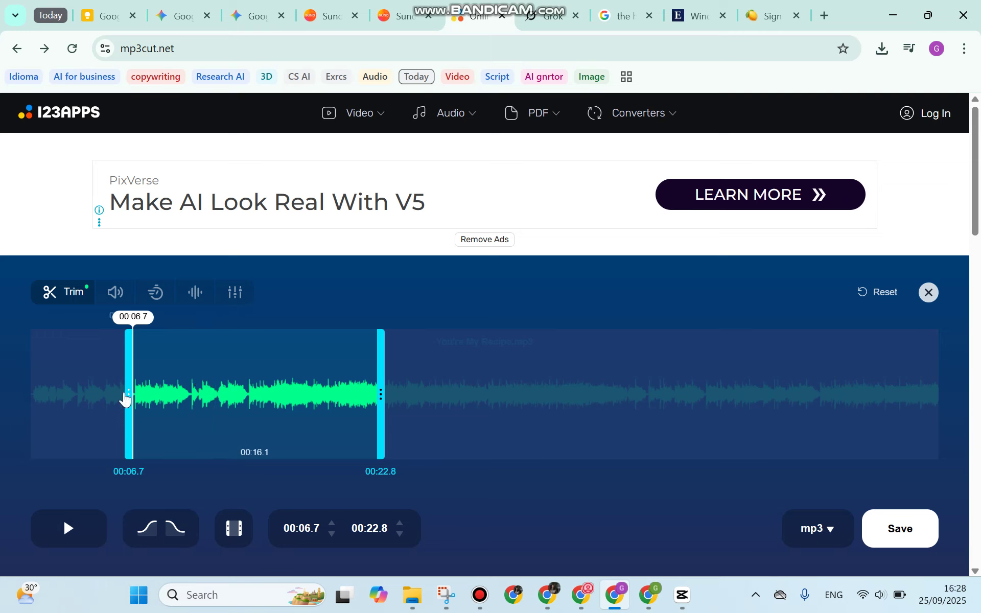
pyautogui.moveTo(128, 392)
pyautogui.mouseDown()
pyautogui.moveTo(85, 379)
pyautogui.moveTo(118, 368)
pyautogui.moveTo(140, 376)
pyautogui.moveTo(129, 381)
pyautogui.mouseUp()
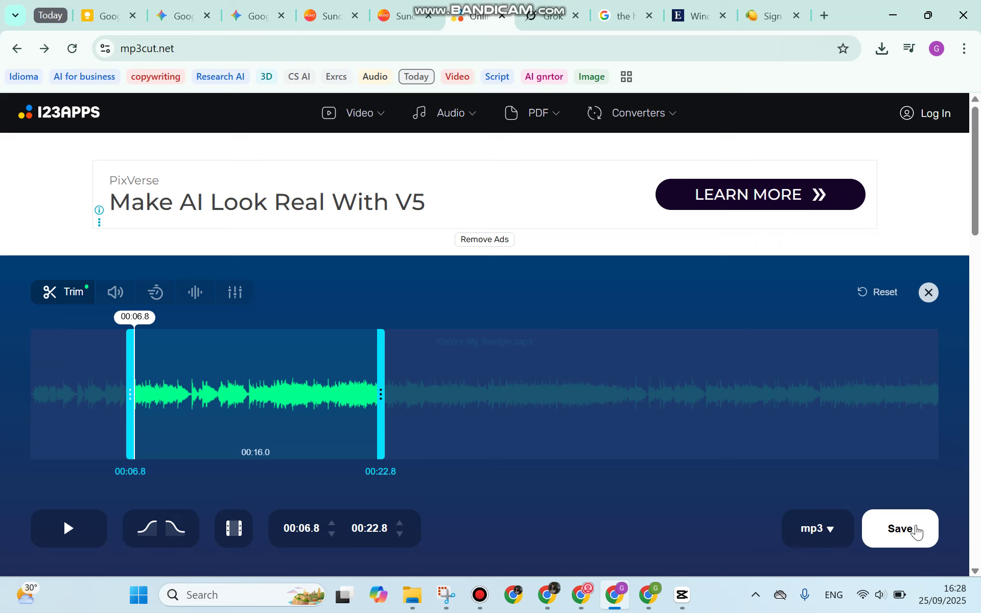
# - Look through the browser's recent download history for the song and video files, and close it
pyautogui.click(882, 51)
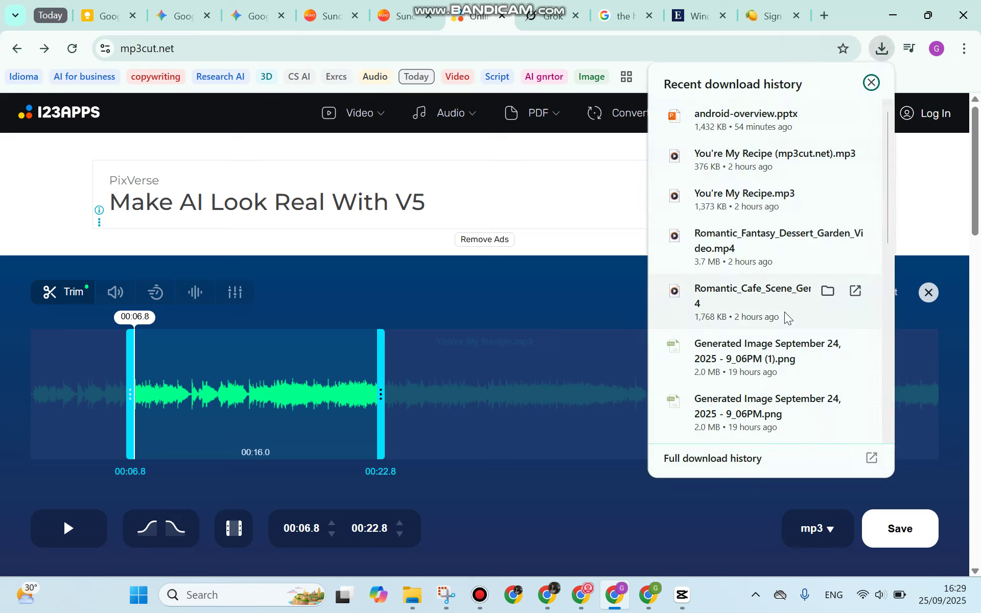
pyautogui.scroll(-3, 711, 254)
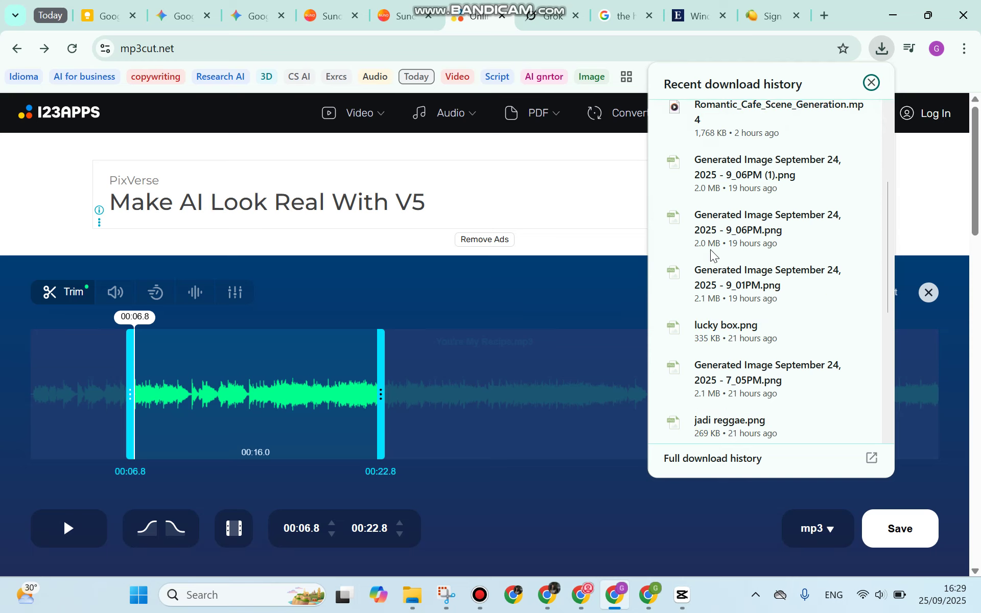
pyautogui.scroll(-1, 711, 254)
pyautogui.click(516, 160)
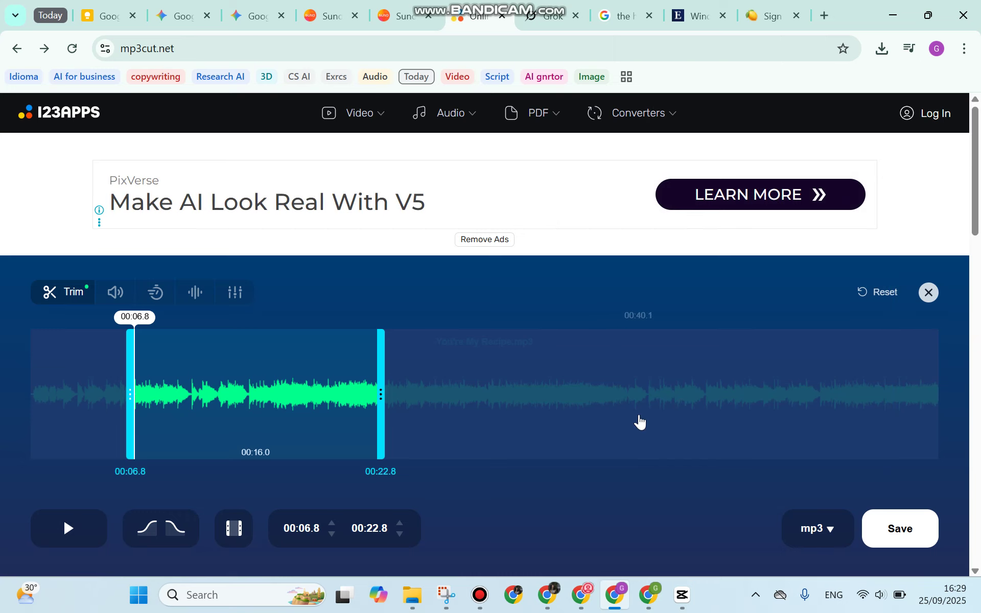
# - Compare the CapCut timeline with the cafe video in Gemini and the trimmed song in mp3cut.net, ending in CapCut
pyautogui.click(682, 594)
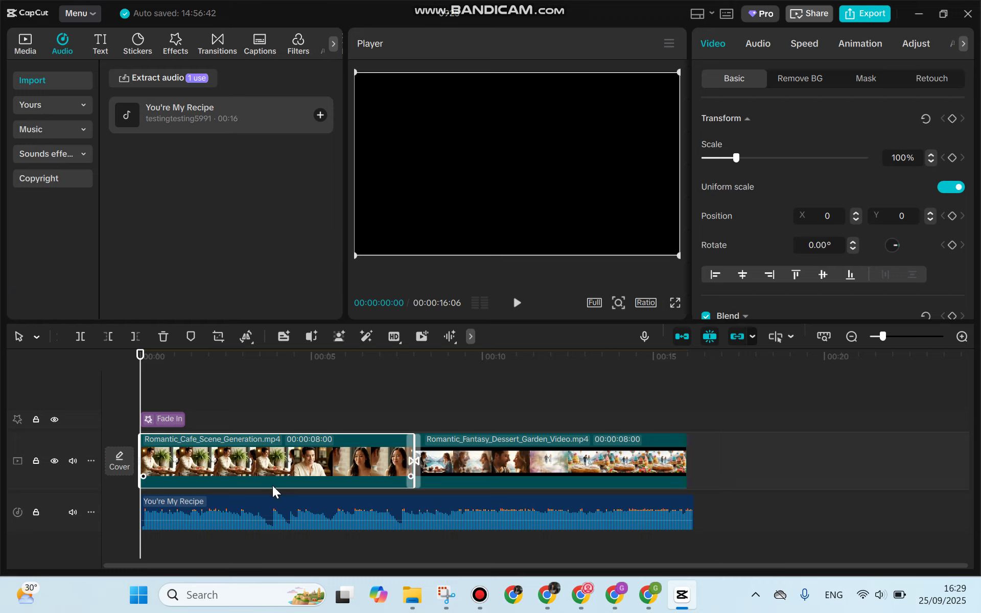
pyautogui.click(615, 595)
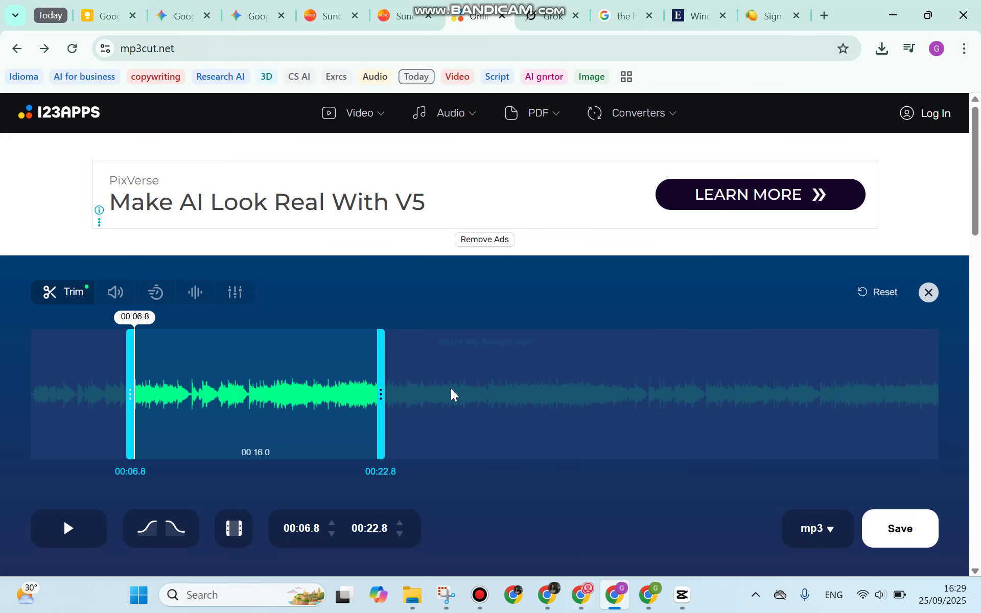
pyautogui.click(255, 15)
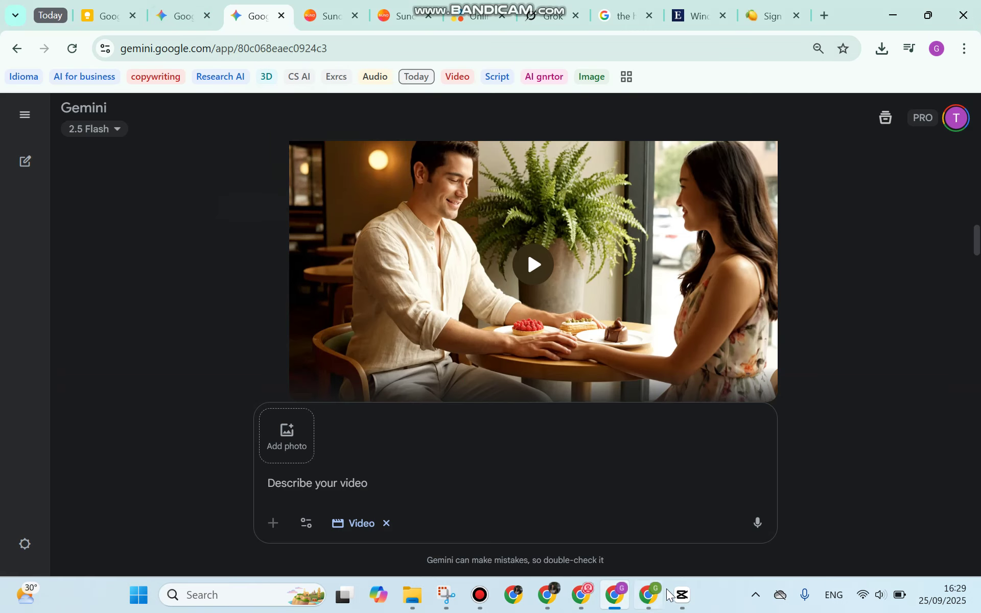
pyautogui.click(682, 595)
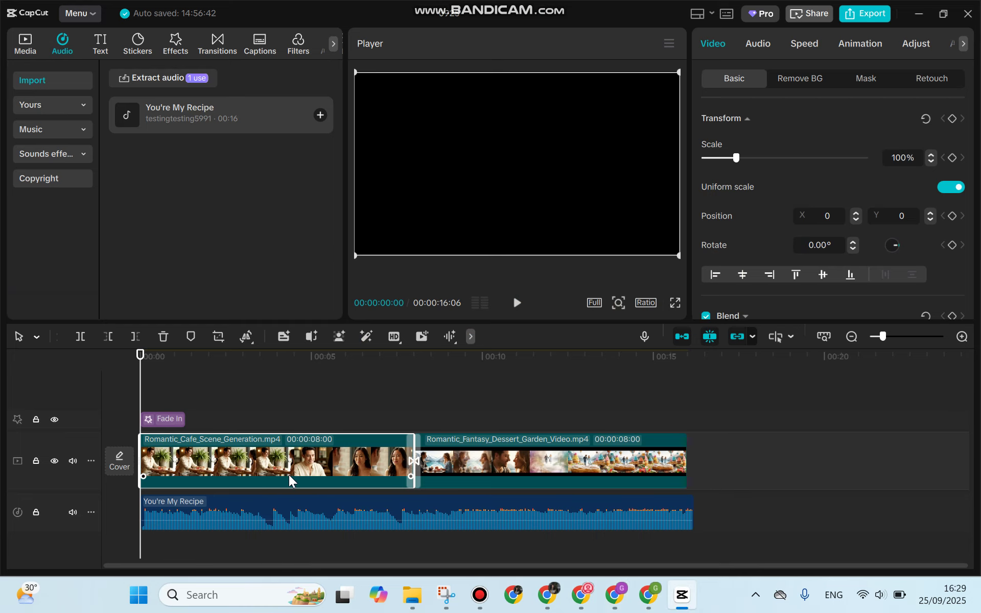
pyautogui.click(616, 595)
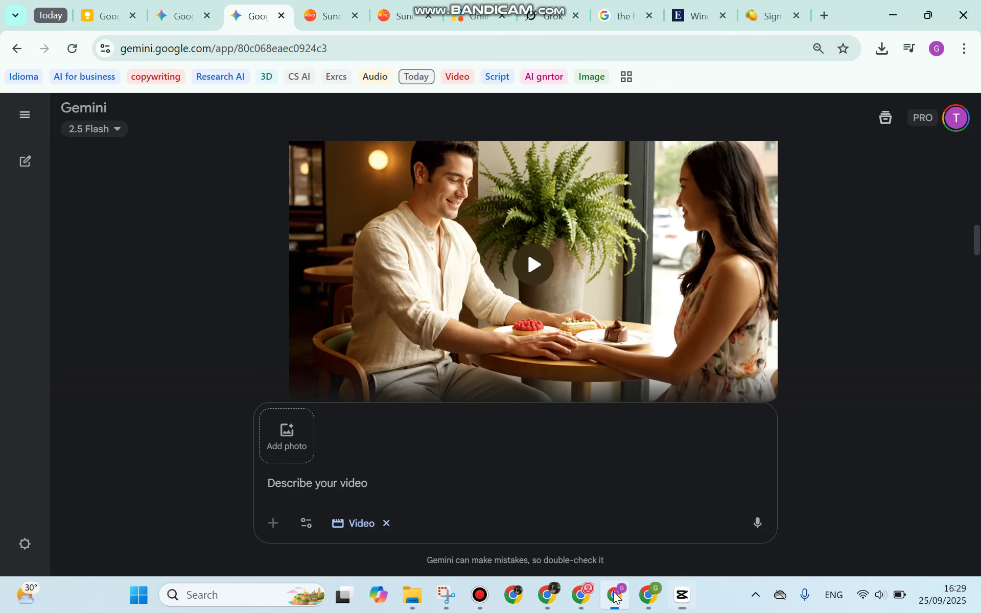
pyautogui.click(479, 16)
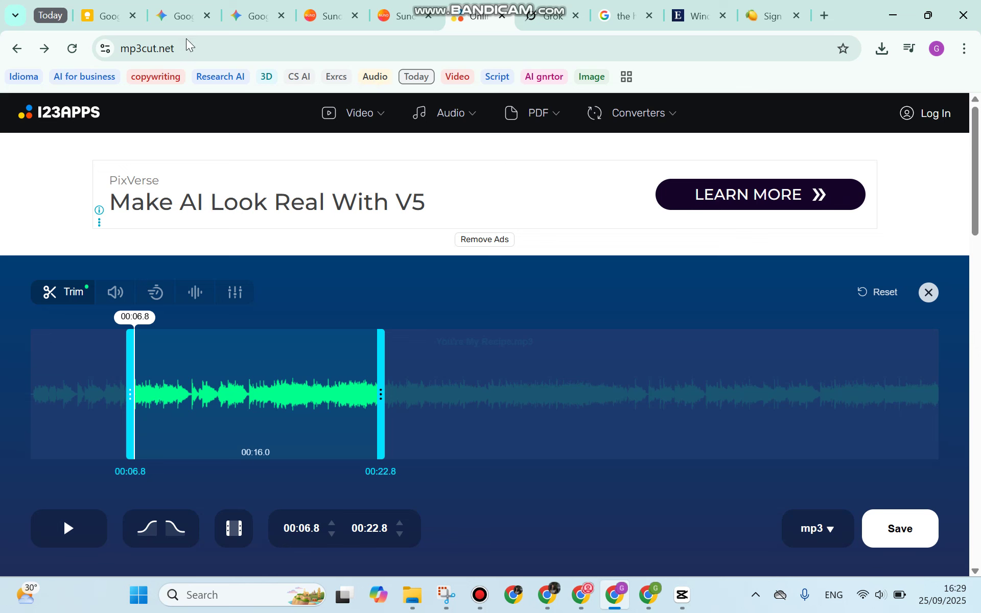
pyautogui.click(684, 602)
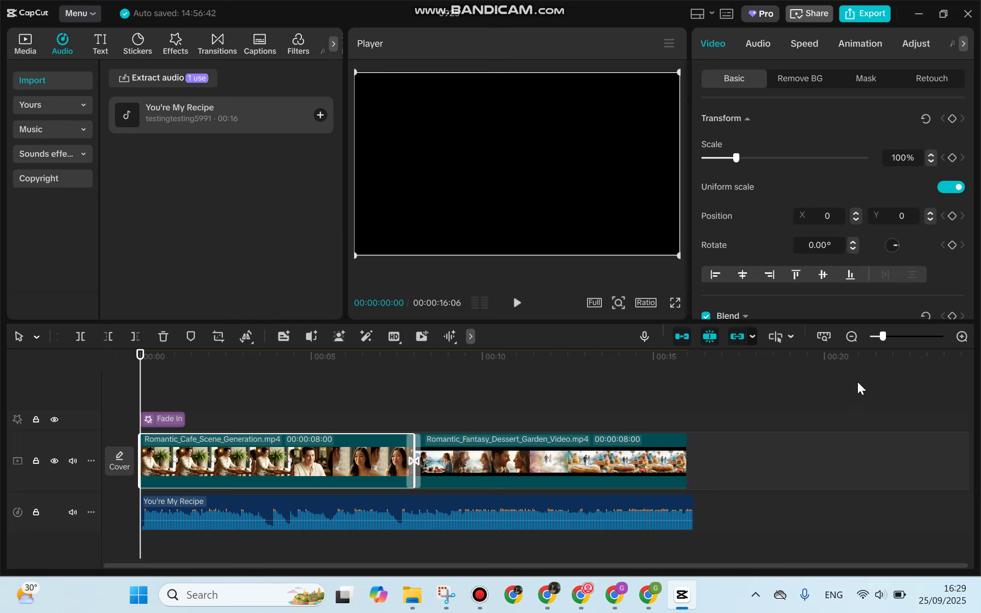
# - Inspect the Fade In effect's settings, return the playhead to the start, and preview the opening of the cafe clip
pyautogui.click(165, 424)
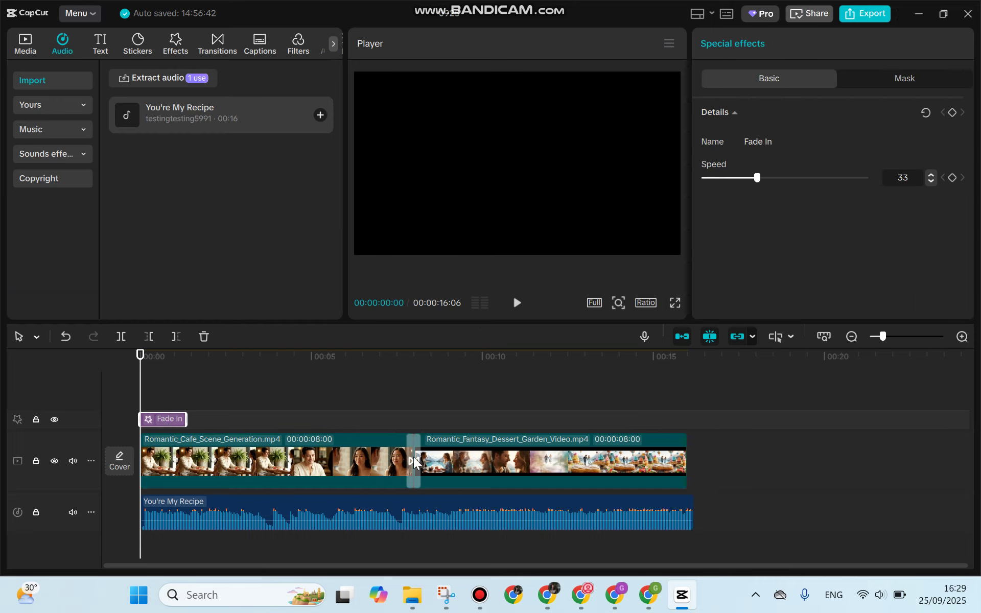
pyautogui.click(284, 378)
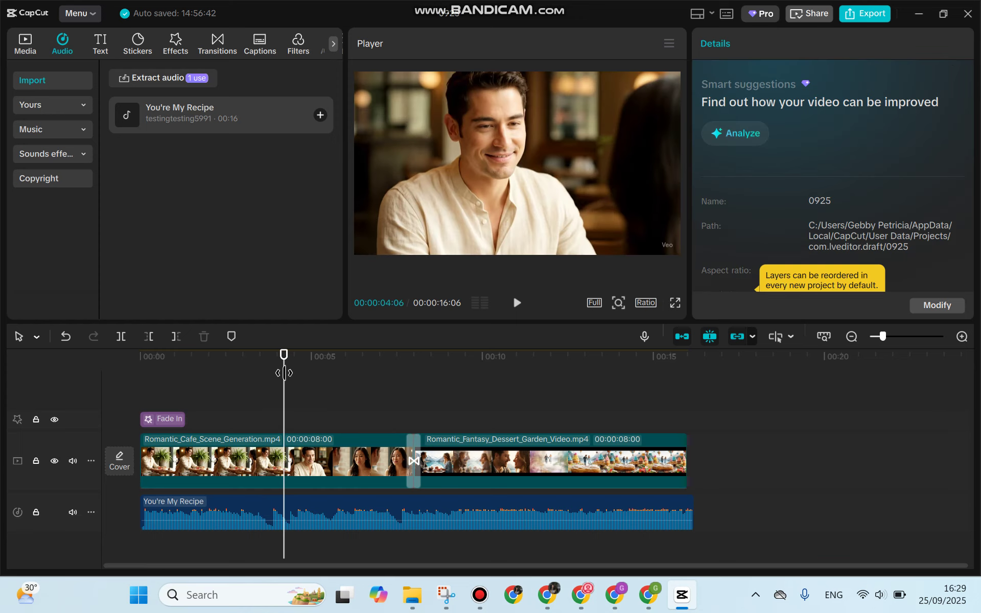
pyautogui.moveTo(285, 359); pyautogui.dragTo(87, 321)
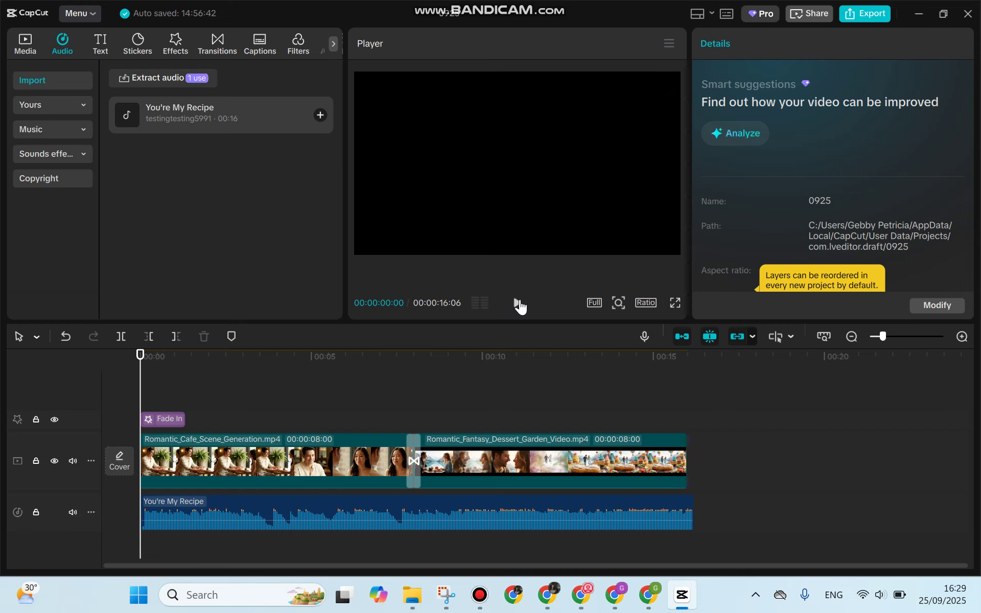
pyautogui.click(518, 303)
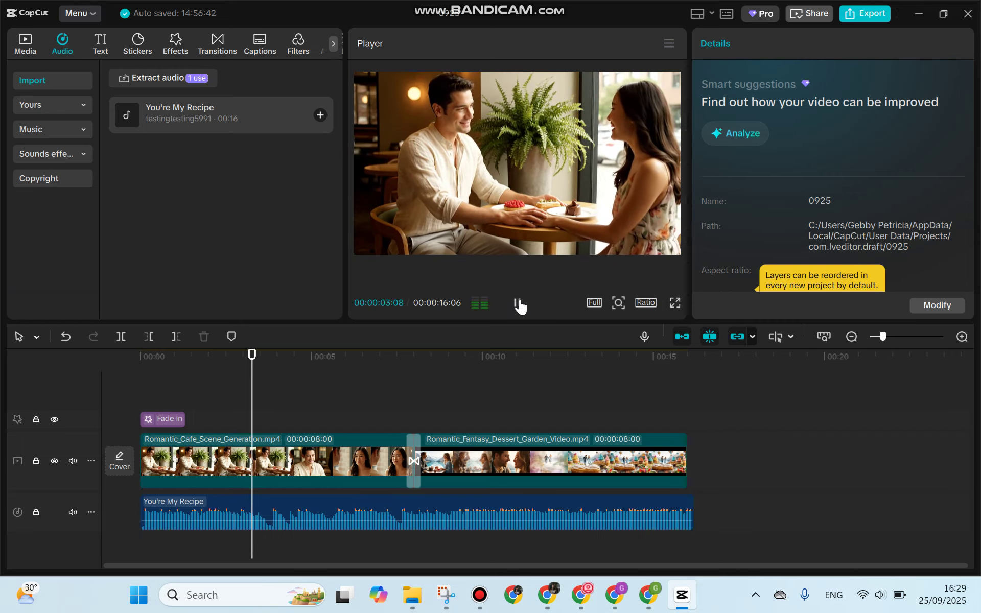
pyautogui.click(518, 304)
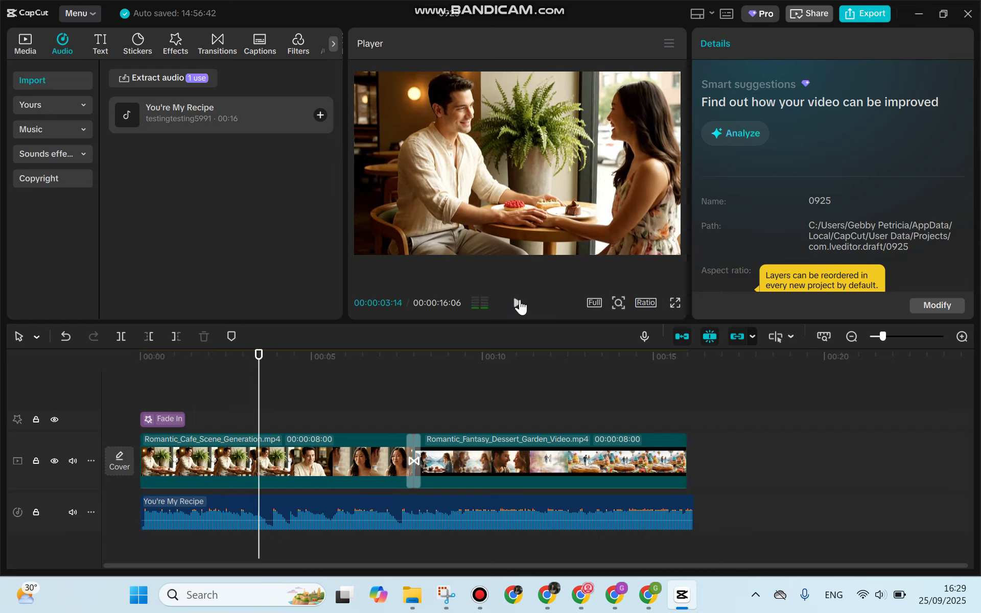
# - Move the playhead to about 00:00:10:29 in the dessert garden clip and preview the rest of the video through to the end
pyautogui.click(538, 395)
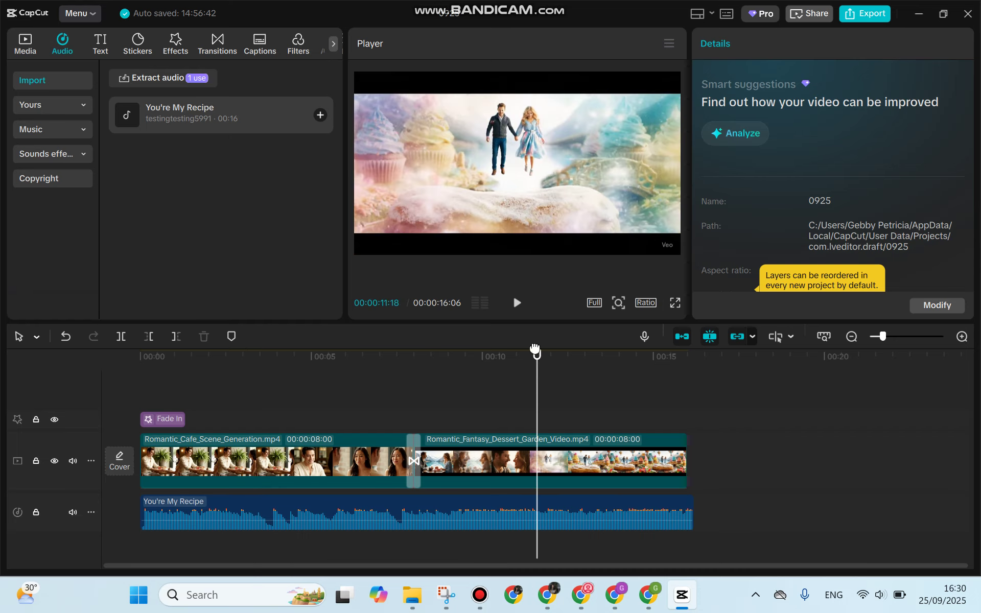
pyautogui.moveTo(534, 357)
pyautogui.mouseDown()
pyautogui.moveTo(525, 365)
pyautogui.moveTo(521, 356)
pyautogui.mouseUp()
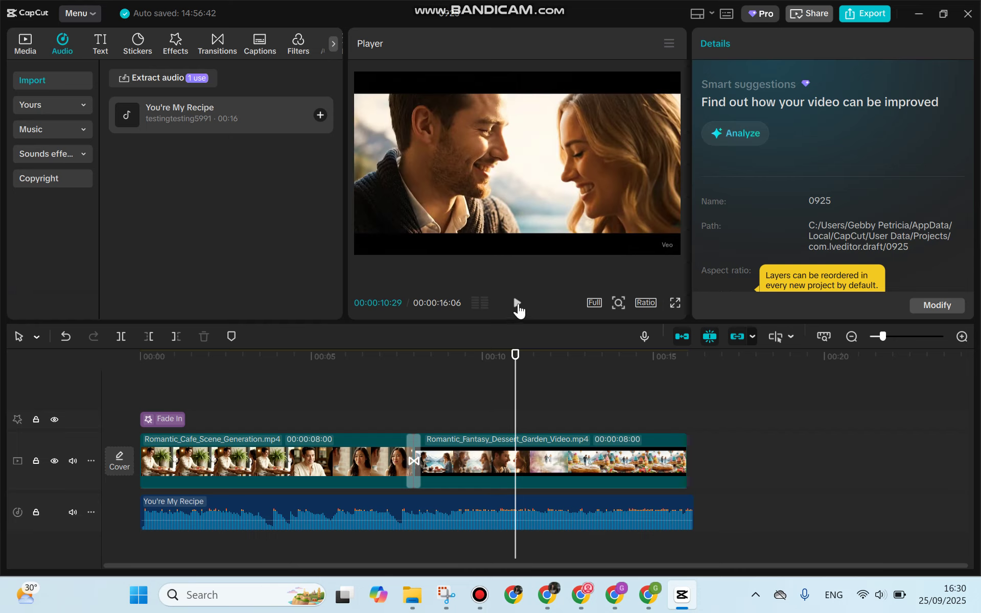
pyautogui.click(518, 305)
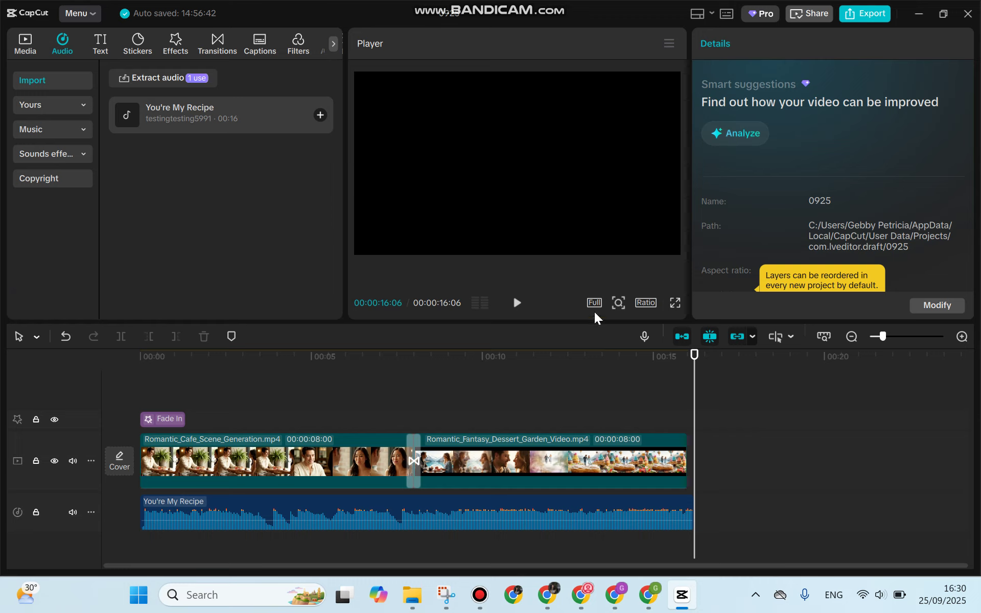
# - Try to export the project, and return to editing from the Pro feature notice for Extract audio
pyautogui.click(866, 17)
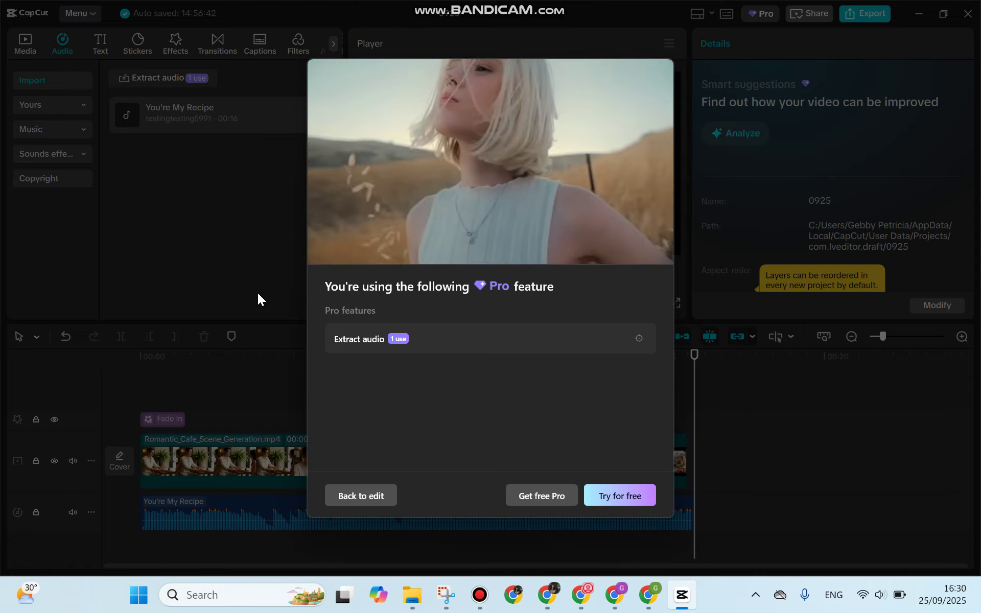
pyautogui.click(364, 492)
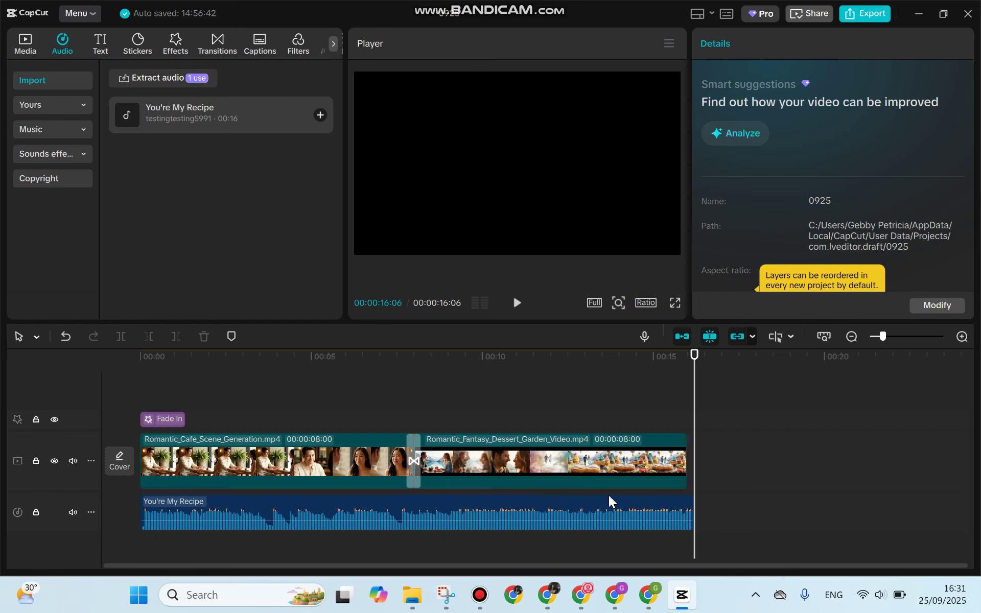
pyautogui.click(480, 602)
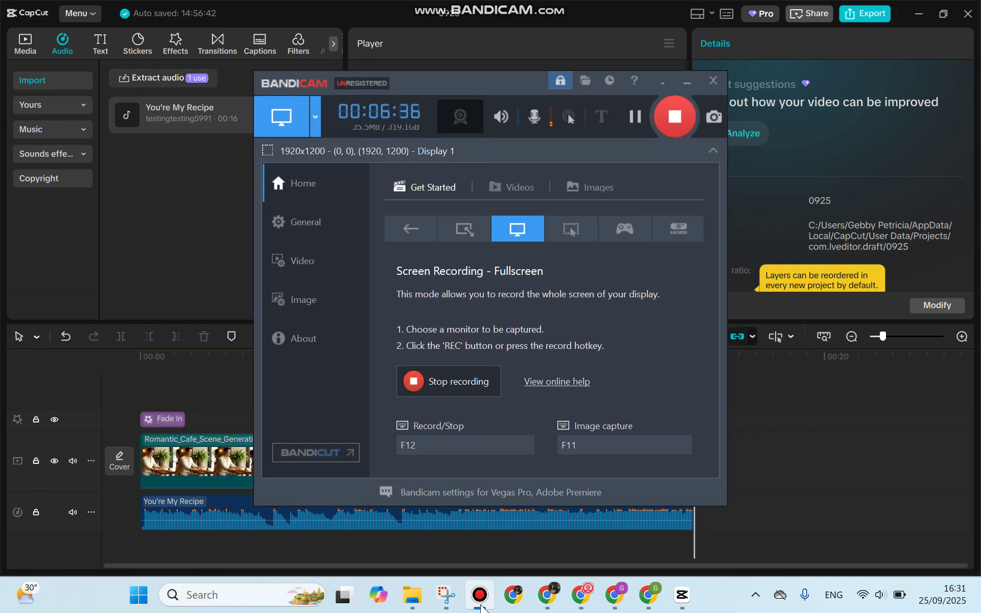